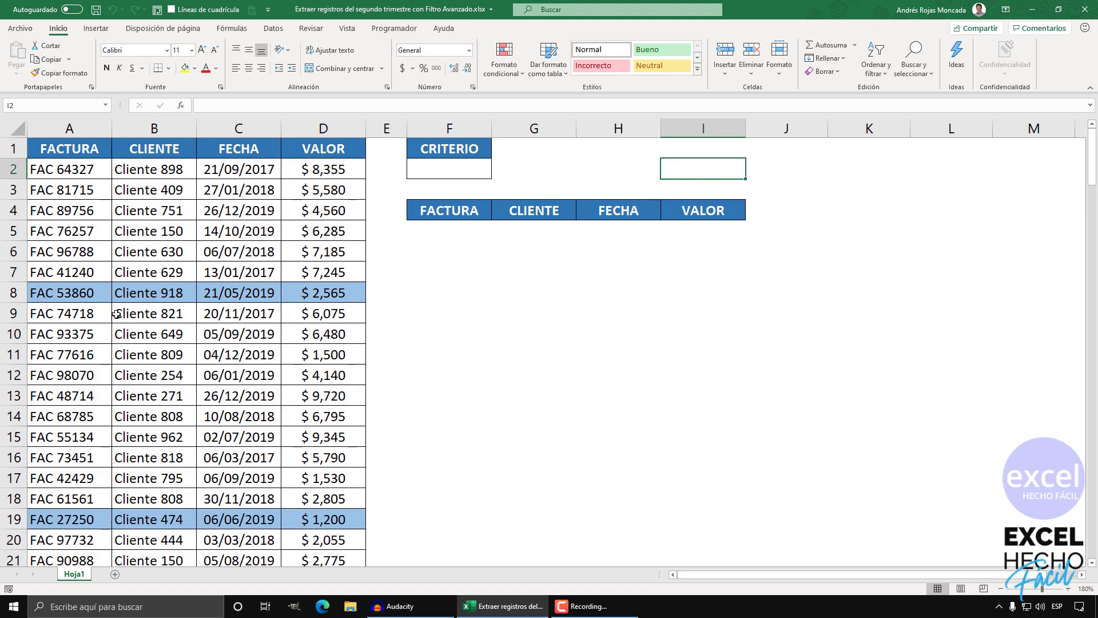
Examine the invoice table down to its last record, including the highlighted rows
scroll(98, 246, "down", 9)
scroll(98, 246, "down", 20)
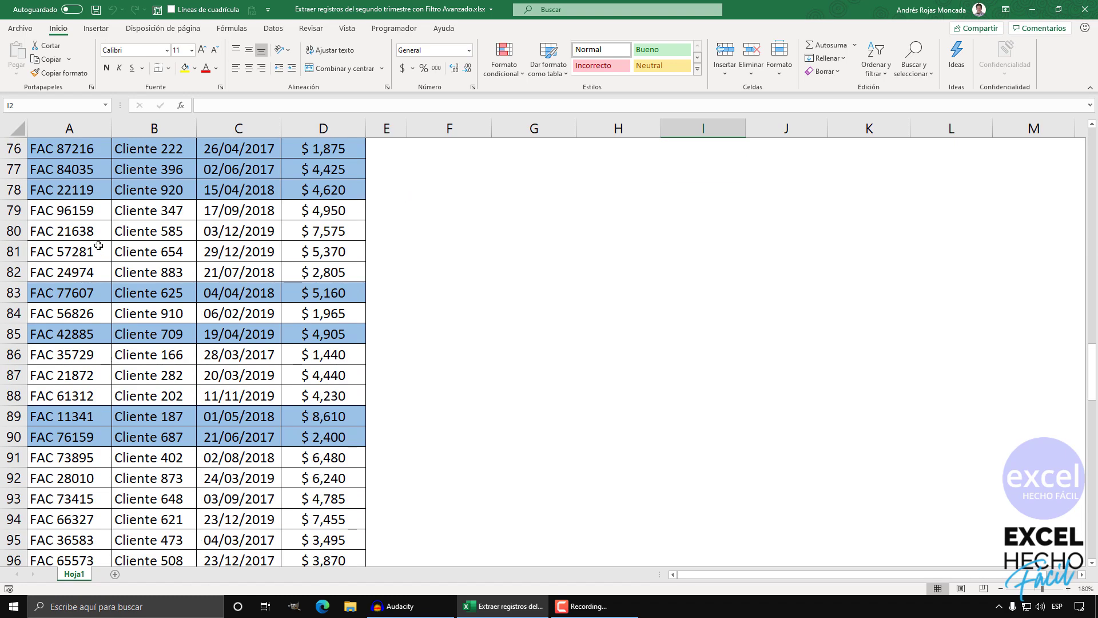
scroll(98, 246, "down", 8)
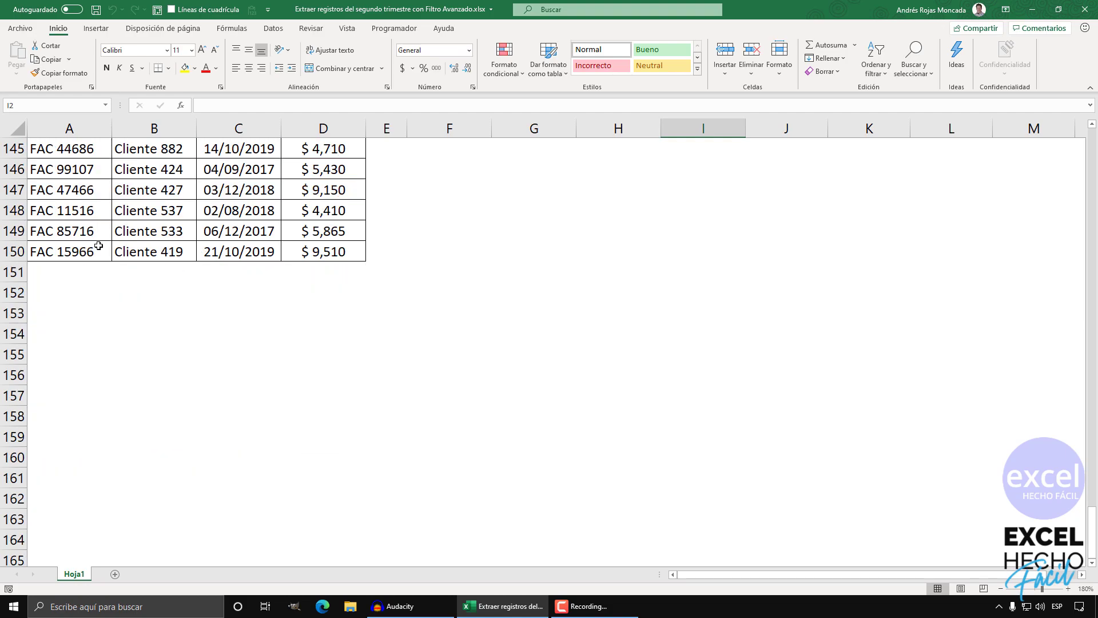
scroll(99, 246, "up", 20)
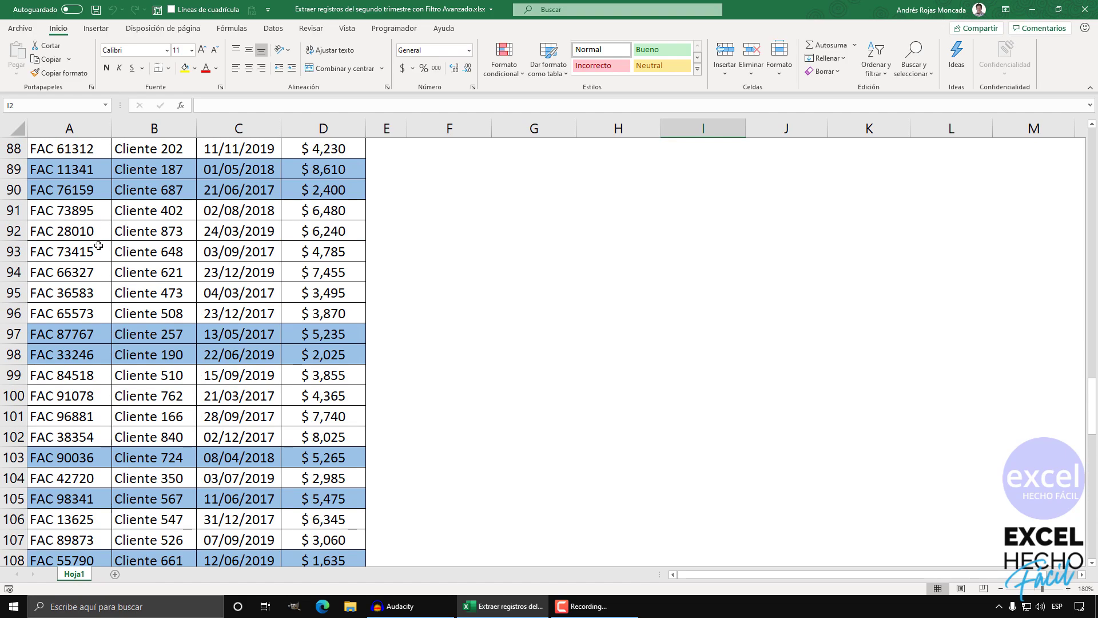
scroll(99, 246, "up", 20)
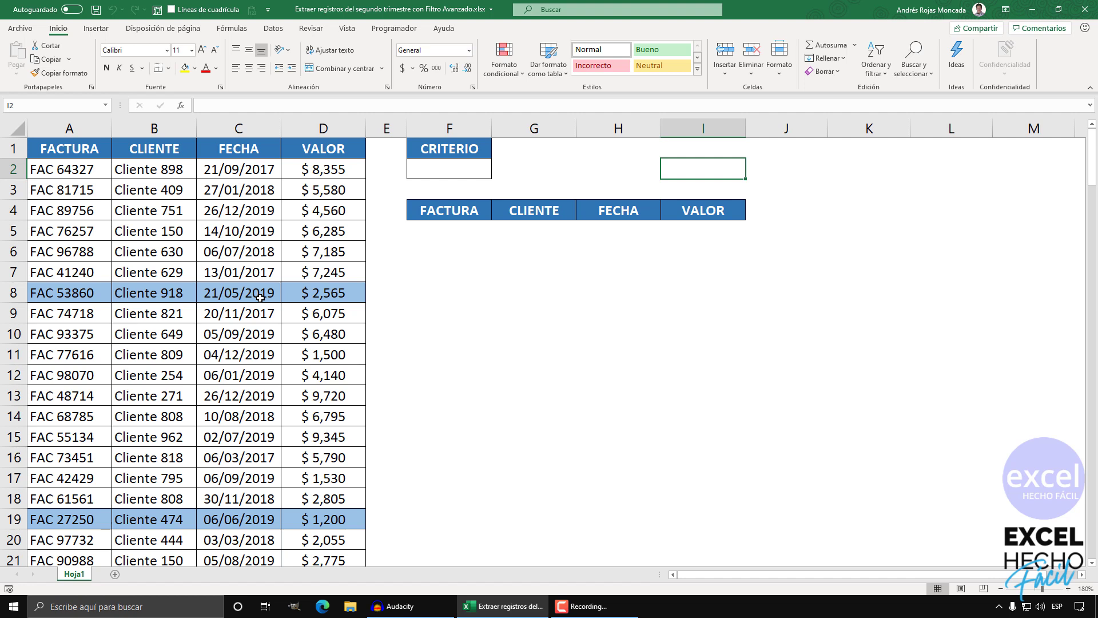
Start the CRITERIO formula in F2 with the Y function and the first condition MES(C2)>=4
left_click(423, 172)
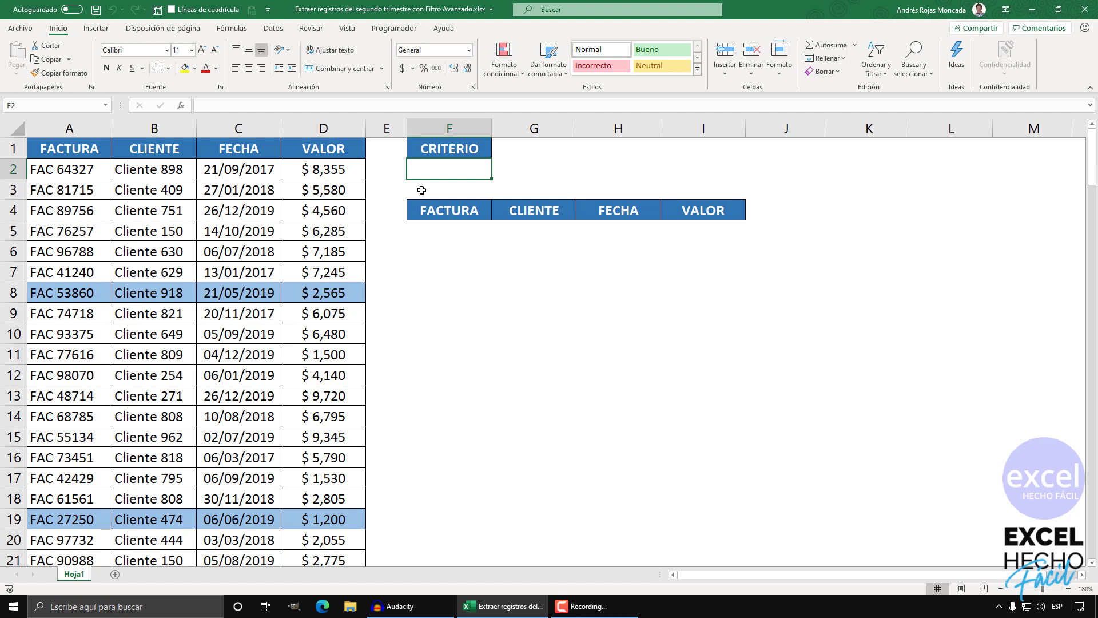
type("=Y(")
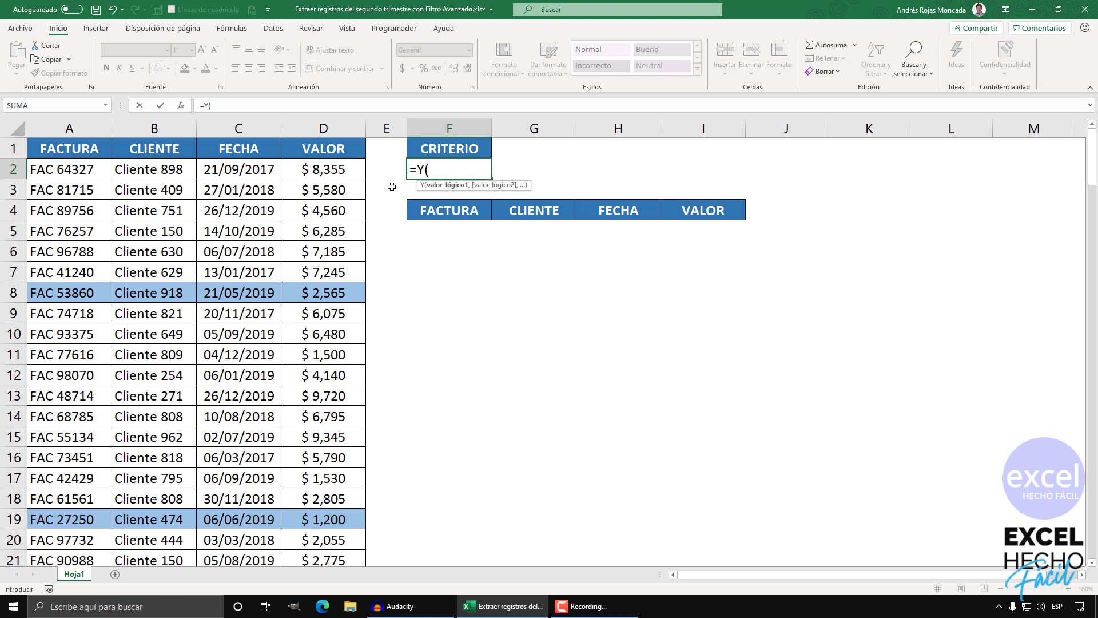
type("mes")
key("Tab")
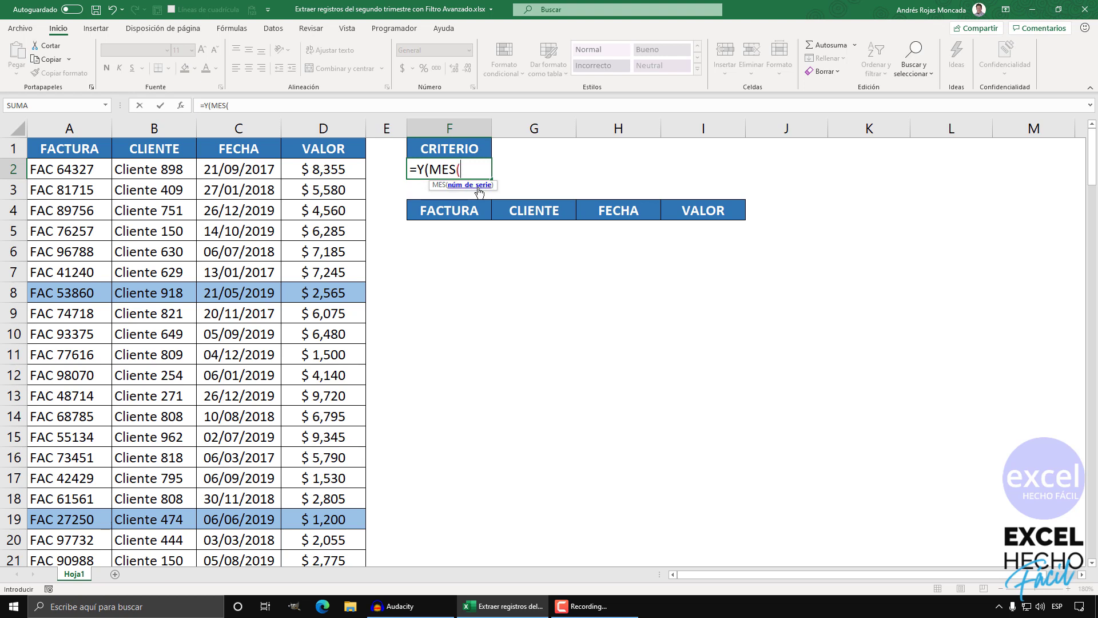
left_click(258, 170)
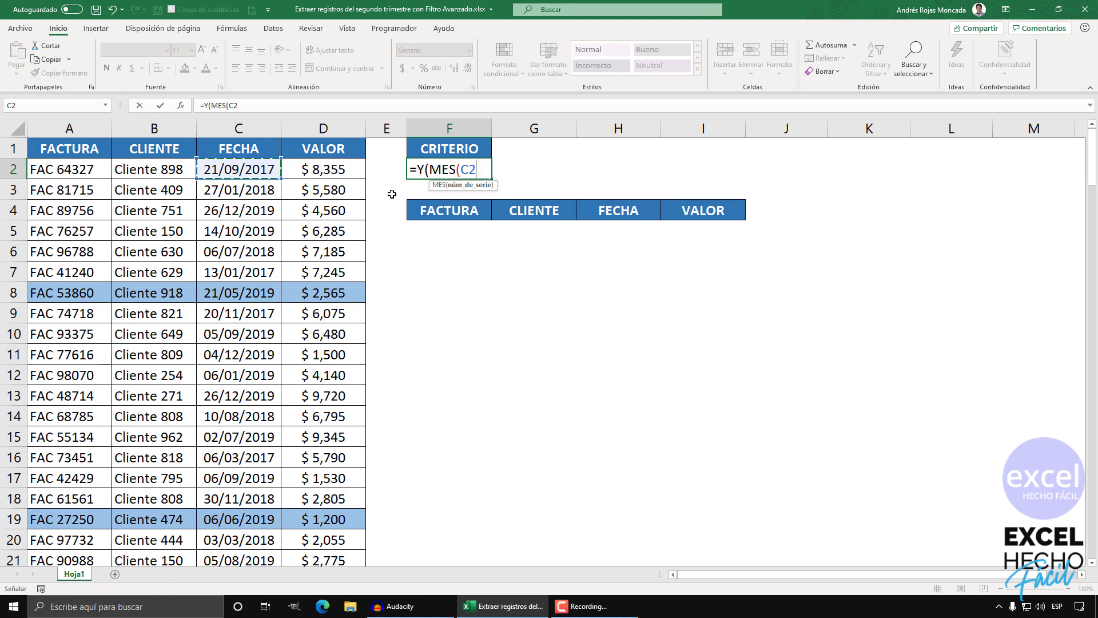
type(")")
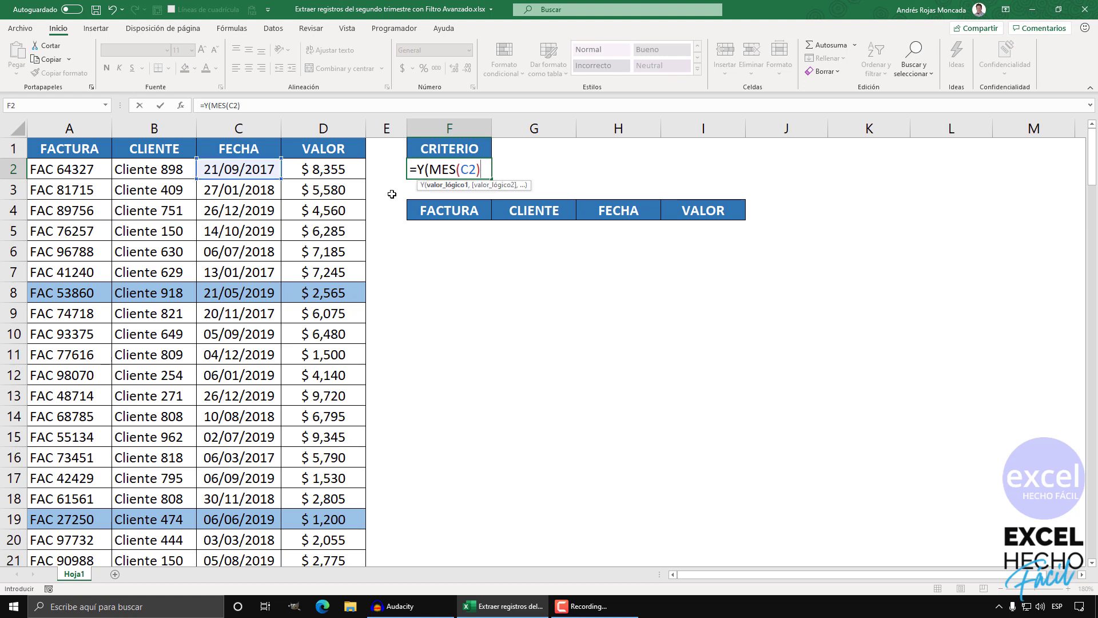
left_click_drag(430, 170, 489, 167)
left_click(485, 168)
type(">=4")
Duplicate the month condition as the second argument of Y, change it to MES(C2)<=6, and close the formula
left_click_drag(503, 169, 430, 170)
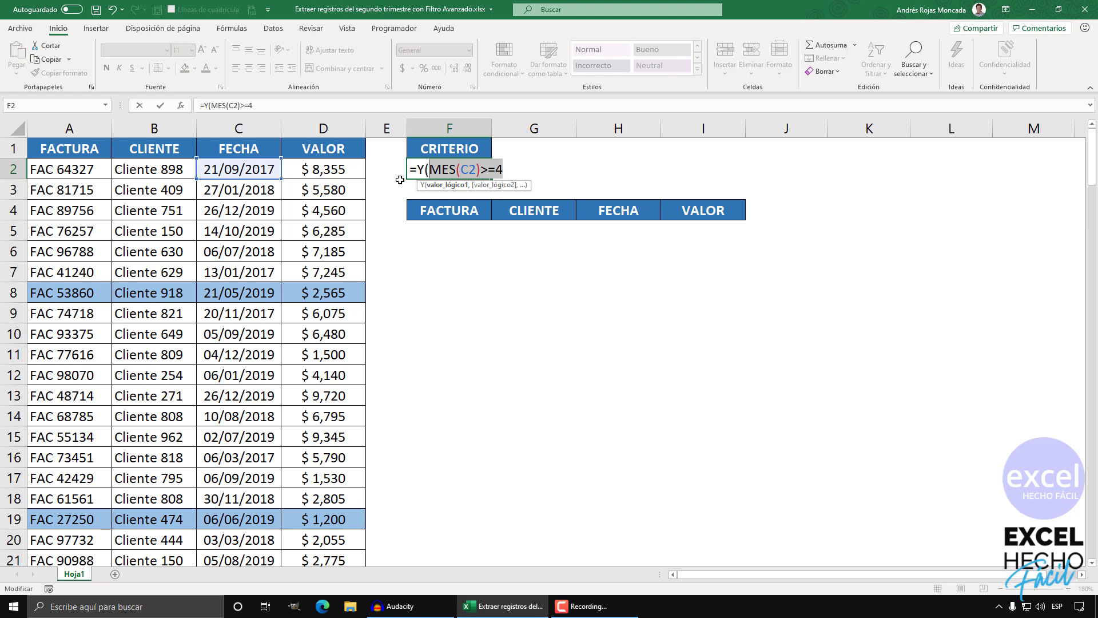
key("ctrl+c")
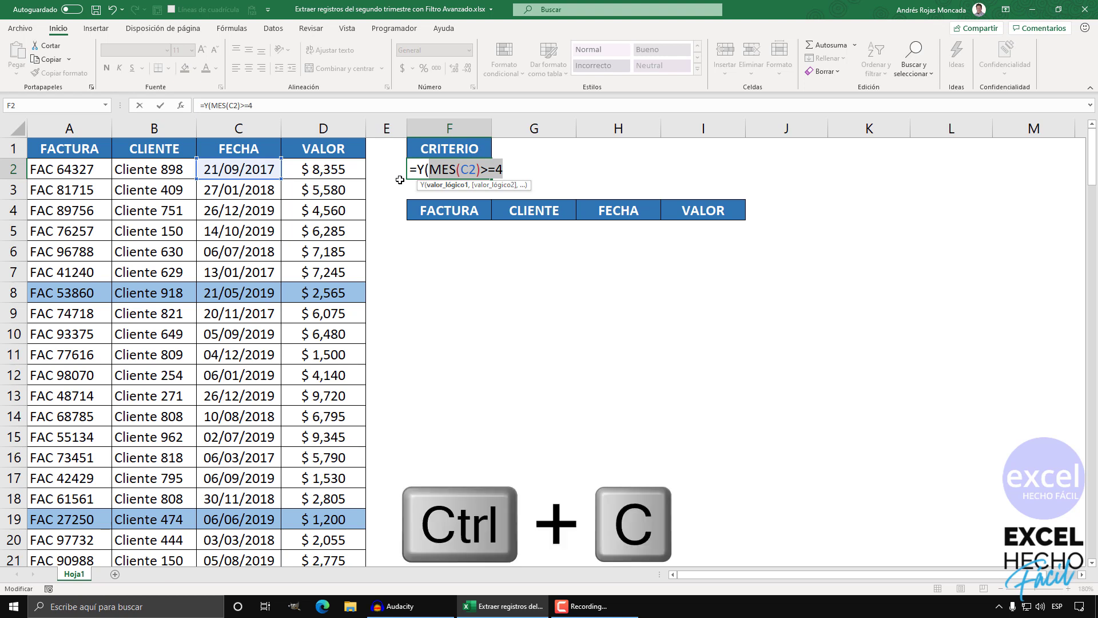
left_click(513, 172)
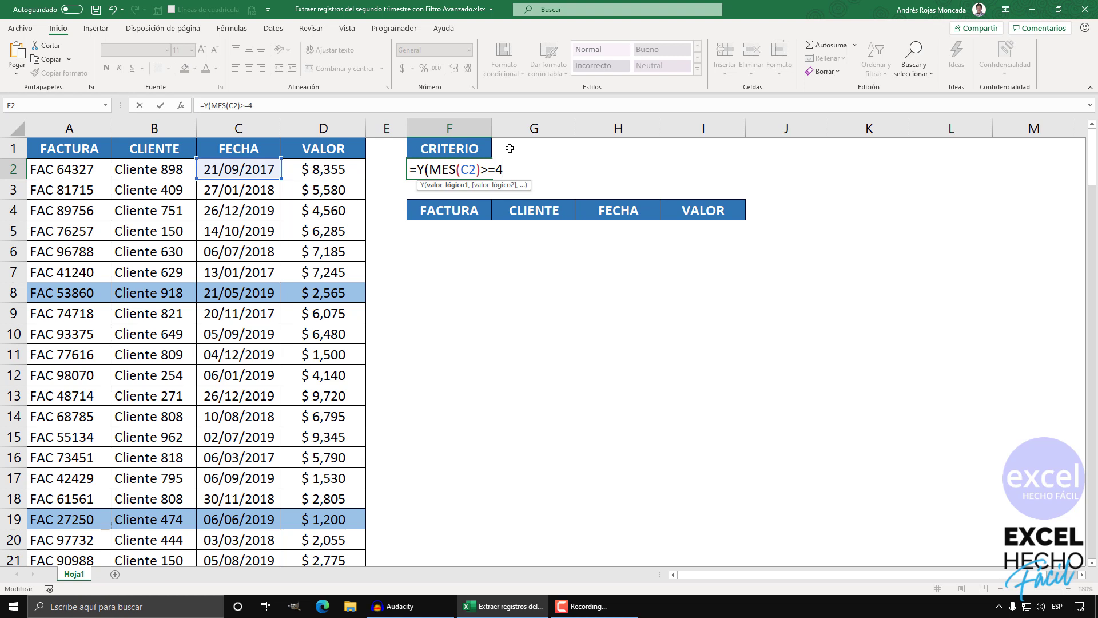
type(",")
key("ctrl+v")
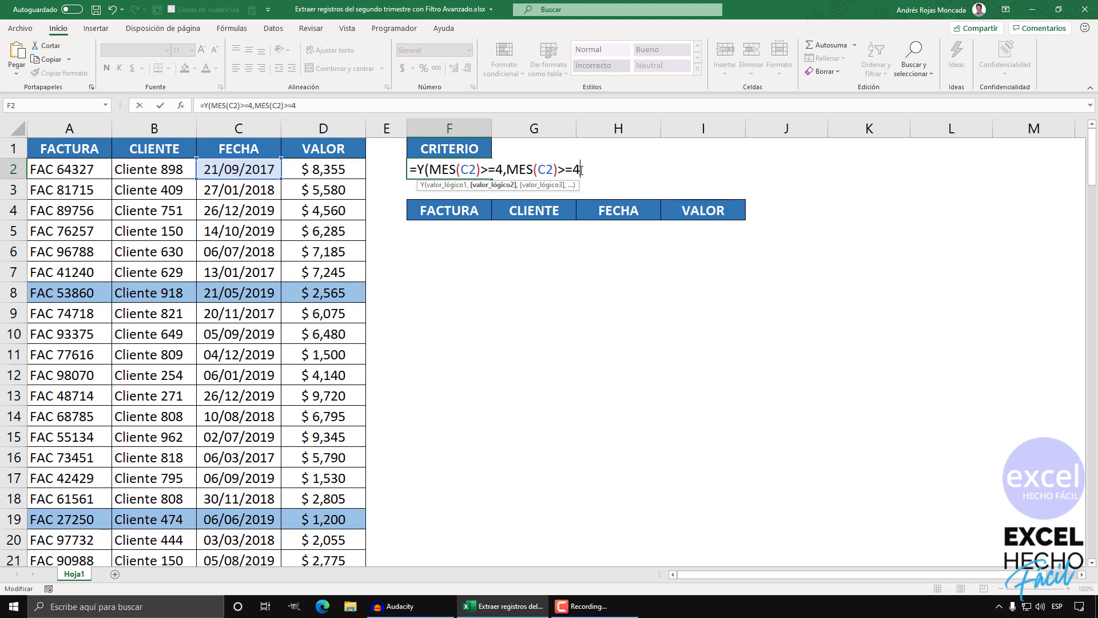
left_click_drag(580, 169, 558, 169)
type("<=6)")
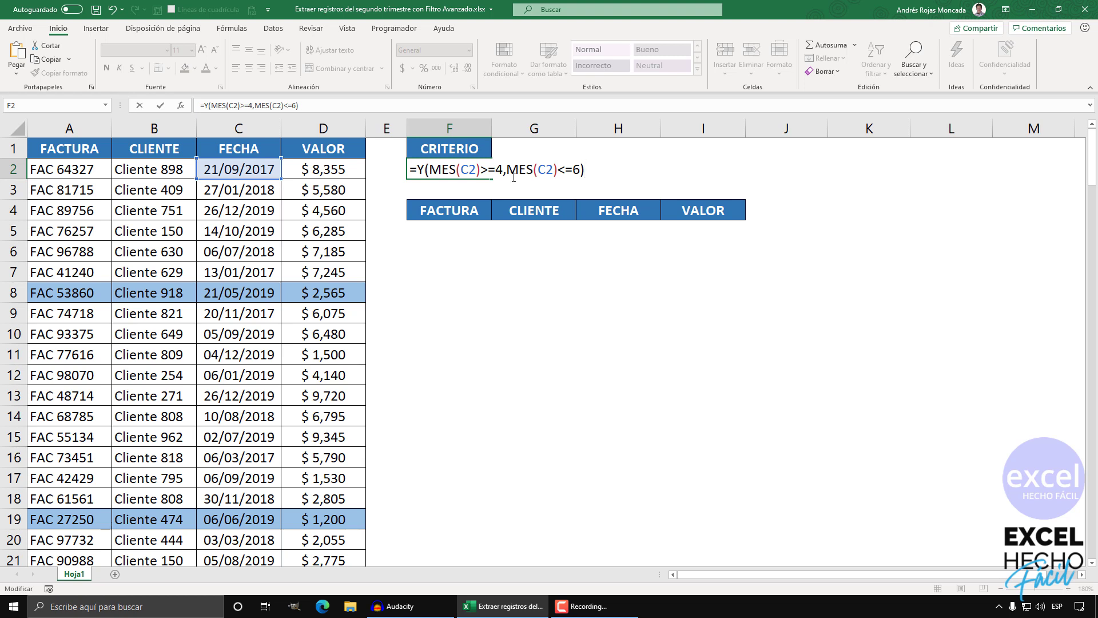
Evaluate the MES(C2)>=4 and MES(C2)<=6 conditions separately within the formula, restoring each one after checking
left_click_drag(499, 170, 430, 170)
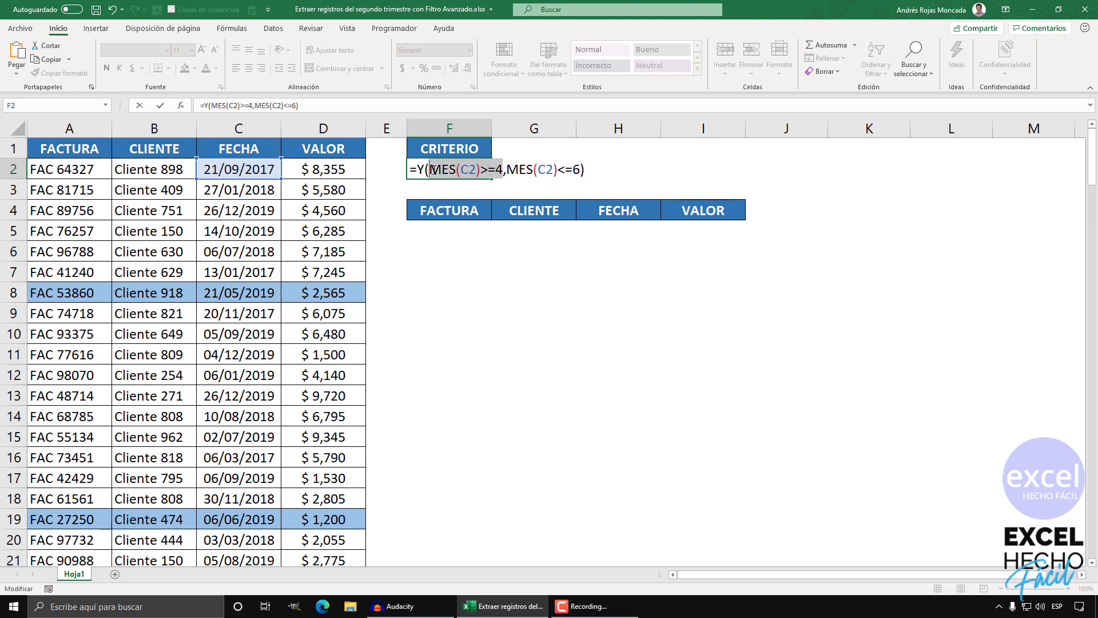
key("F9")
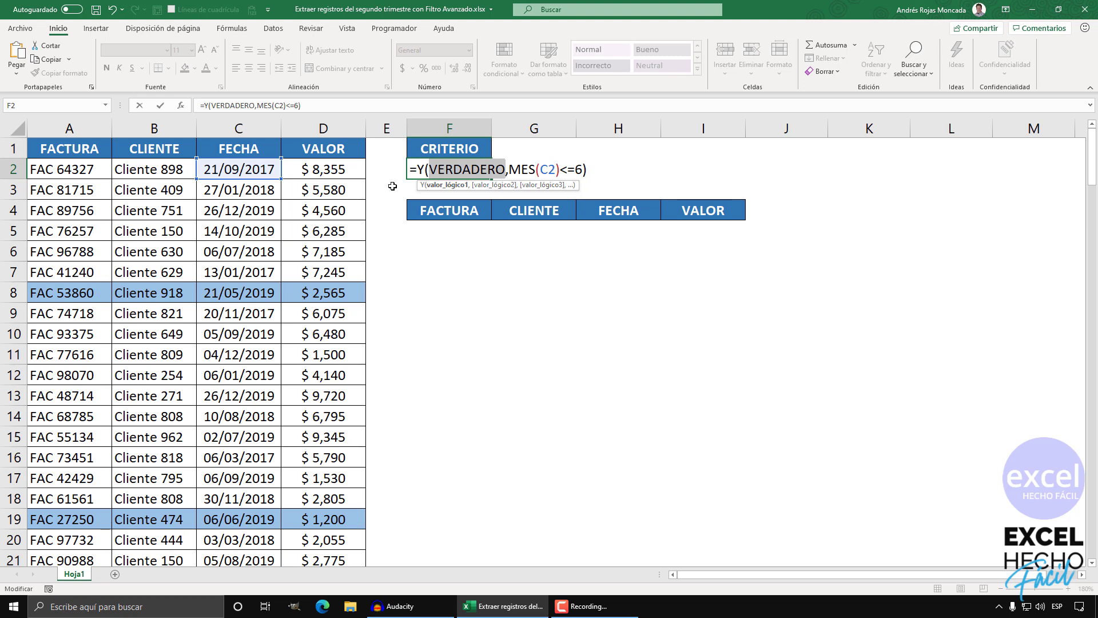
key("ctrl+z")
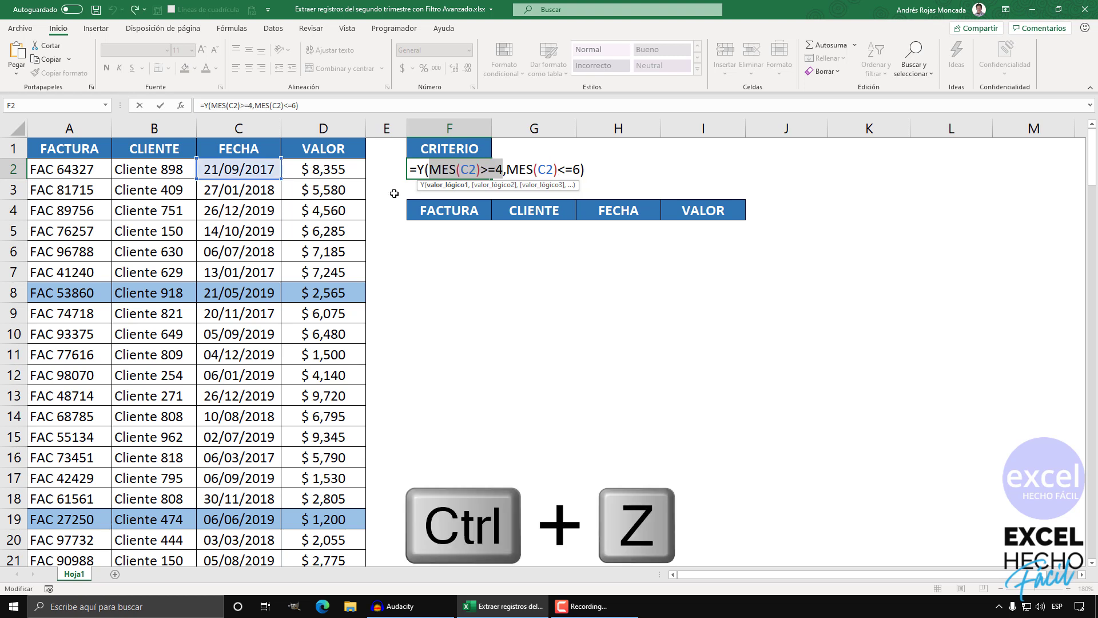
left_click(490, 187)
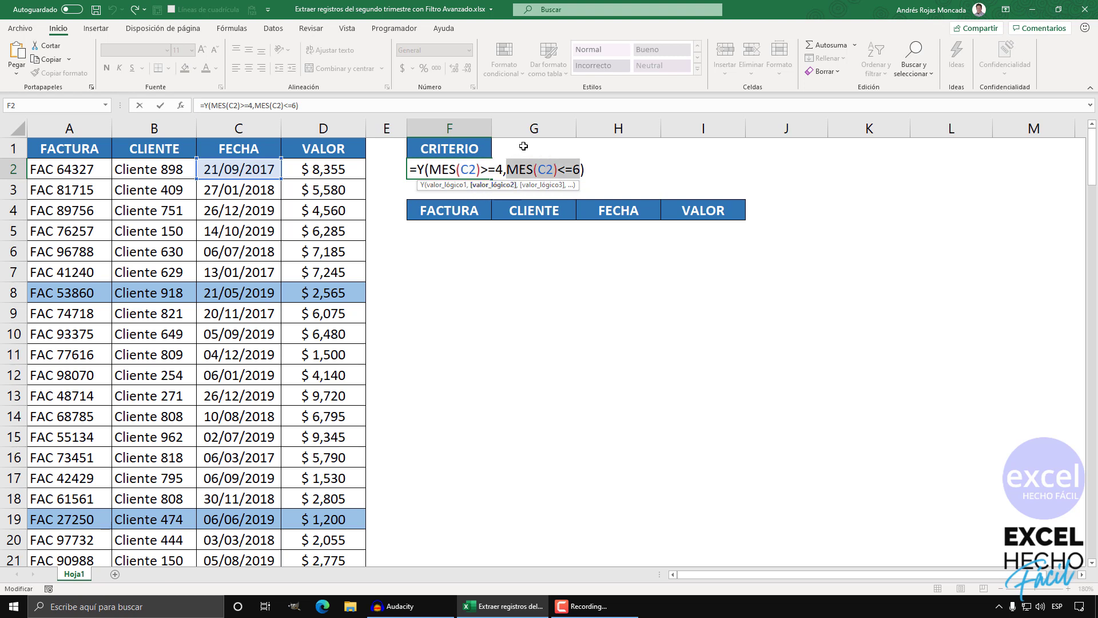
key("F9")
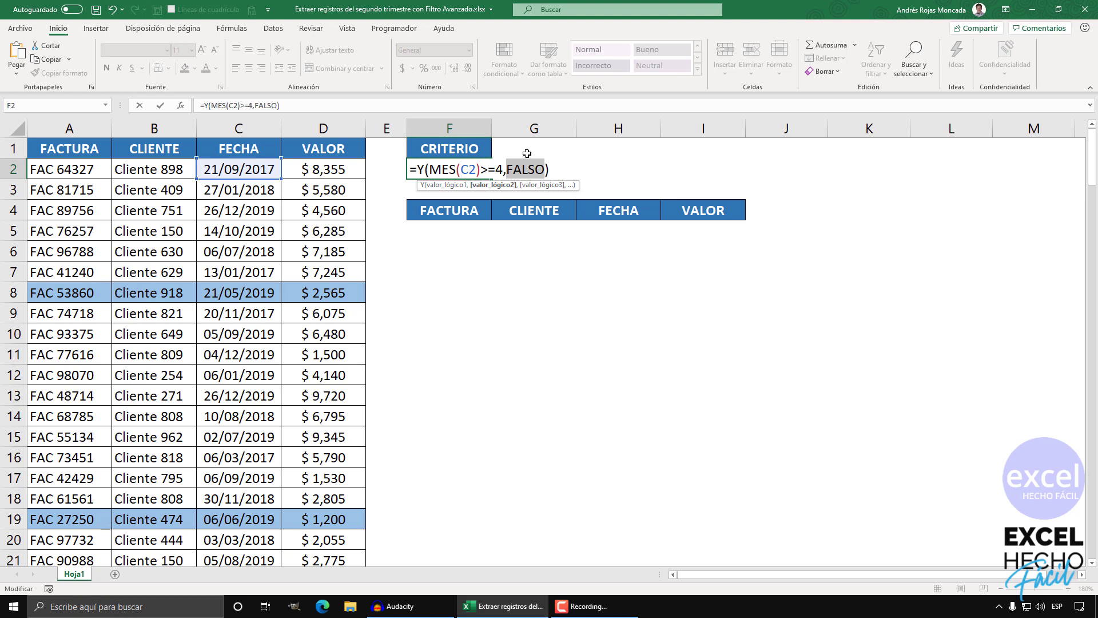
key("ctrl+z")
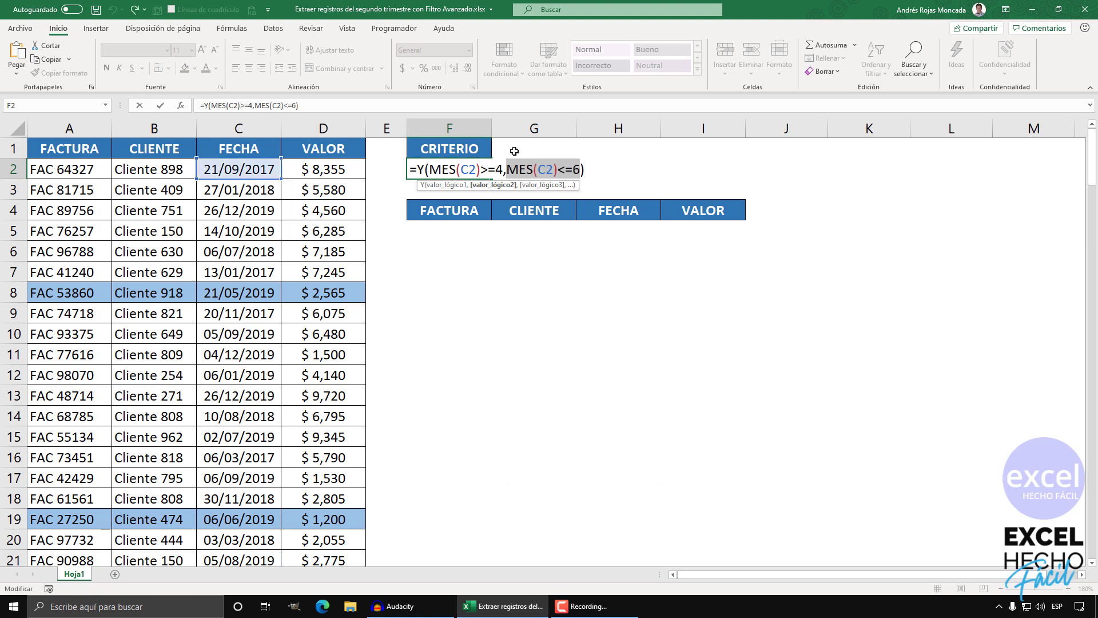
Evaluate the whole Y formula in F2 in place and undo the evaluation
left_click(452, 185)
left_click(495, 187)
left_click(585, 170)
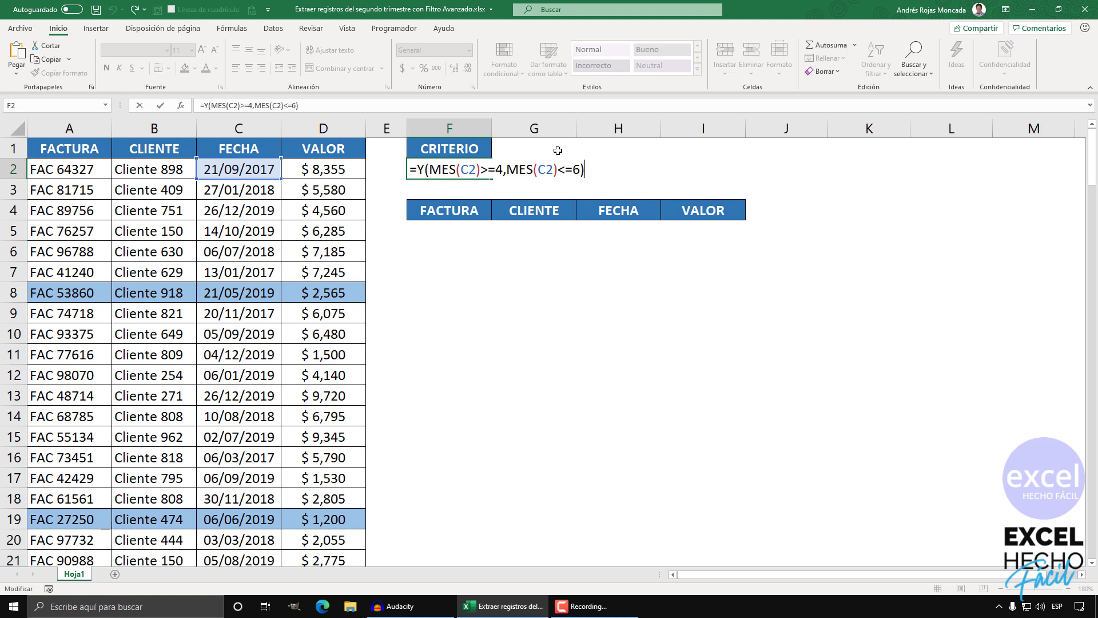
key("F9")
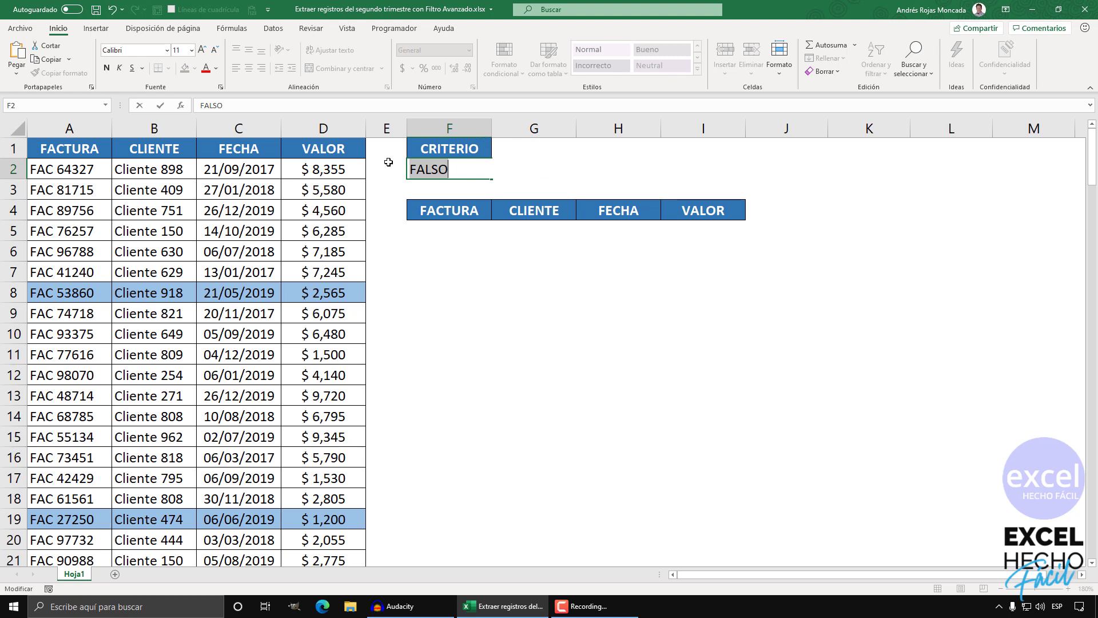
key("ctrl+z")
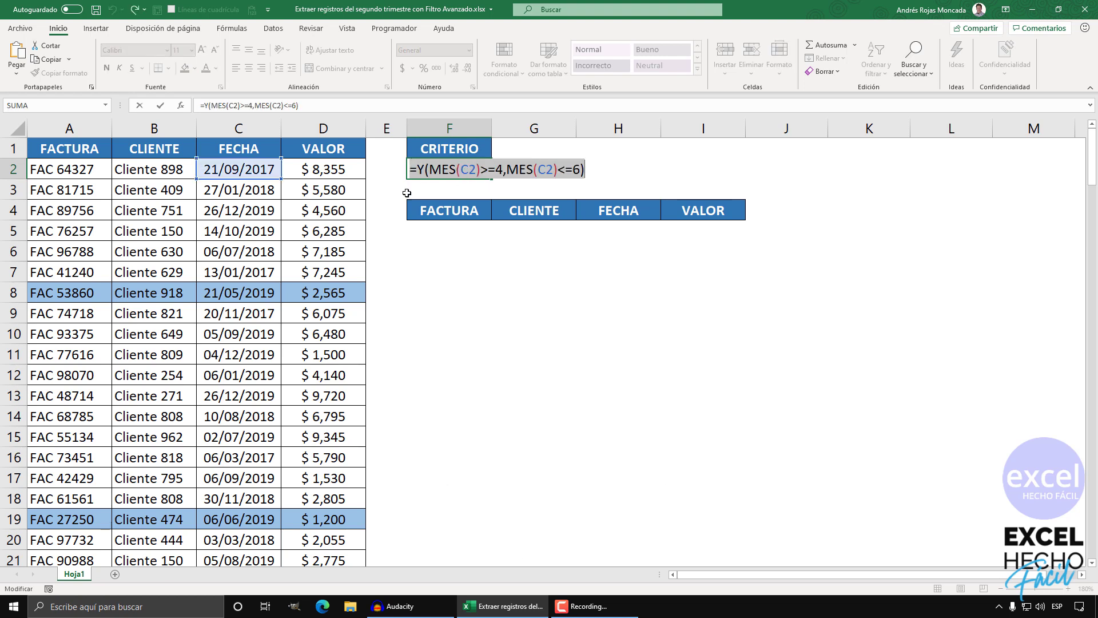
Enter the completed formula =Y(MES(C2)>=4,MES(C2)<=6) in F2 and make the empty cell I2 active
left_click(596, 169)
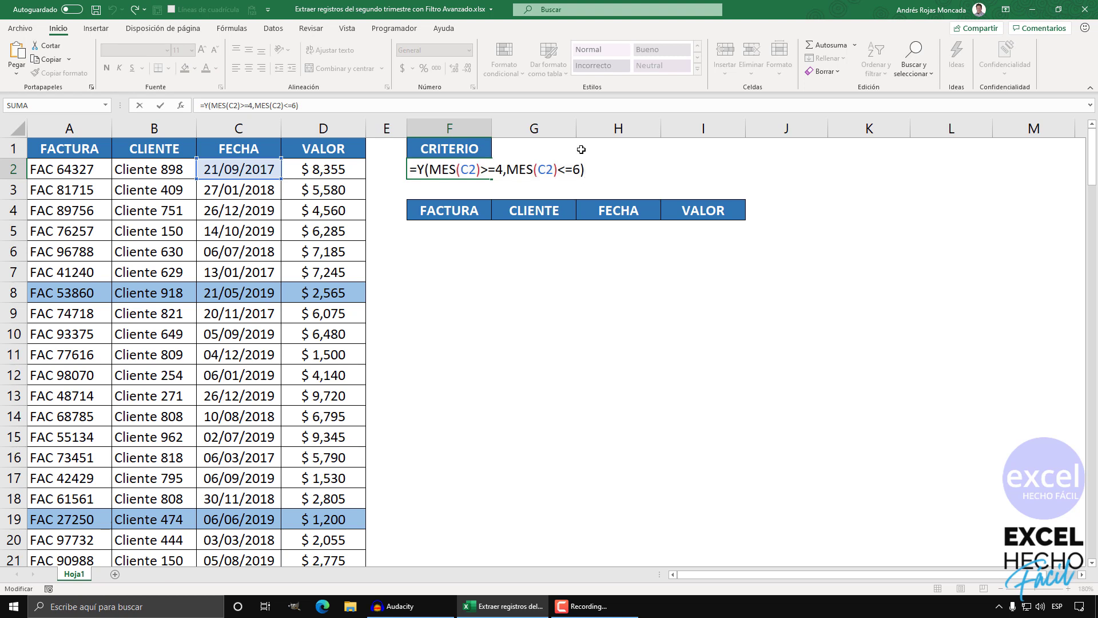
key("ctrl+Return")
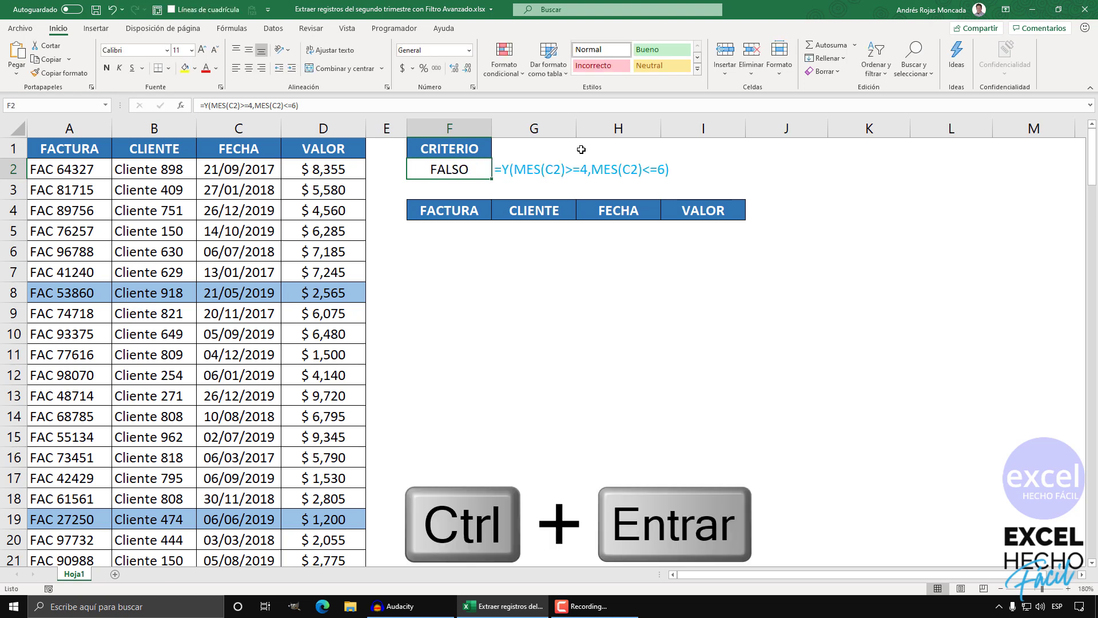
left_click(704, 169)
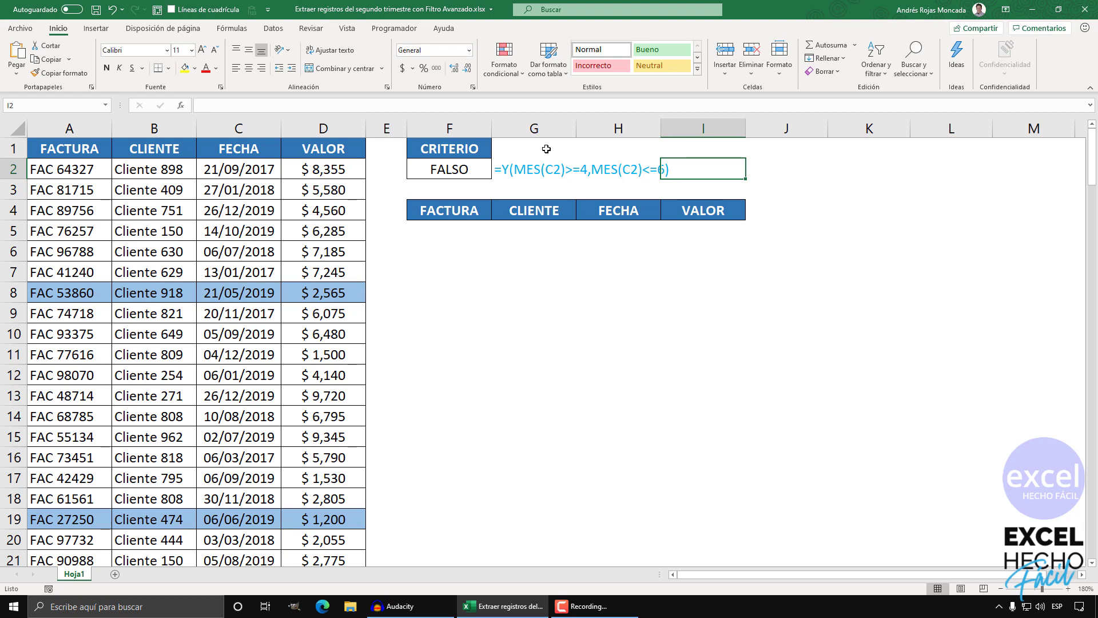
Open the advanced filter and set its action to copy the results to another location
left_click(273, 28)
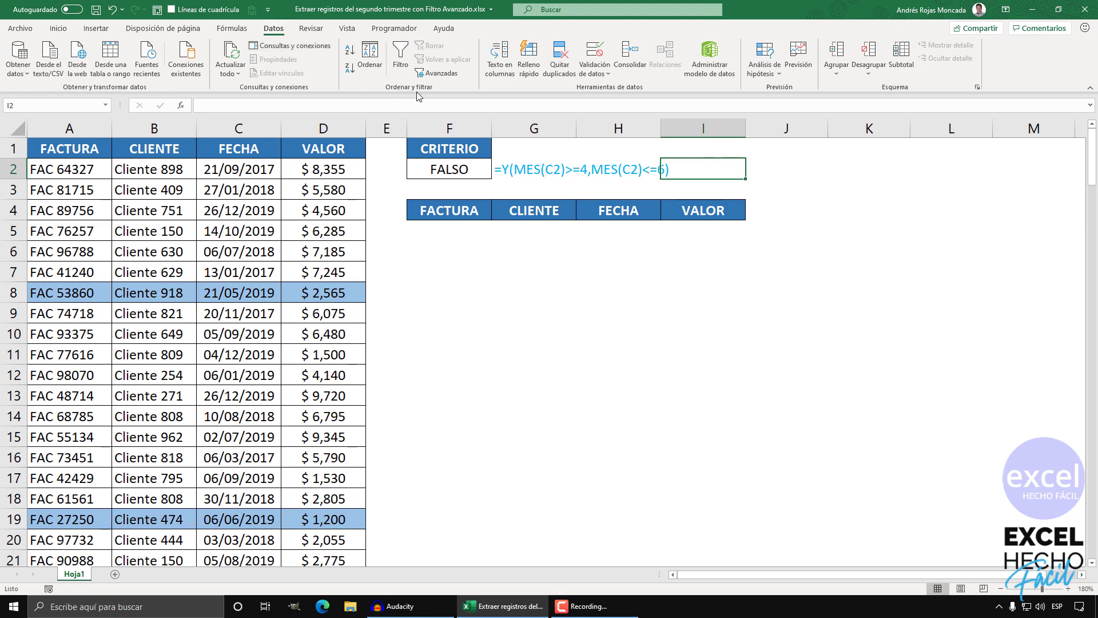
left_click(433, 74)
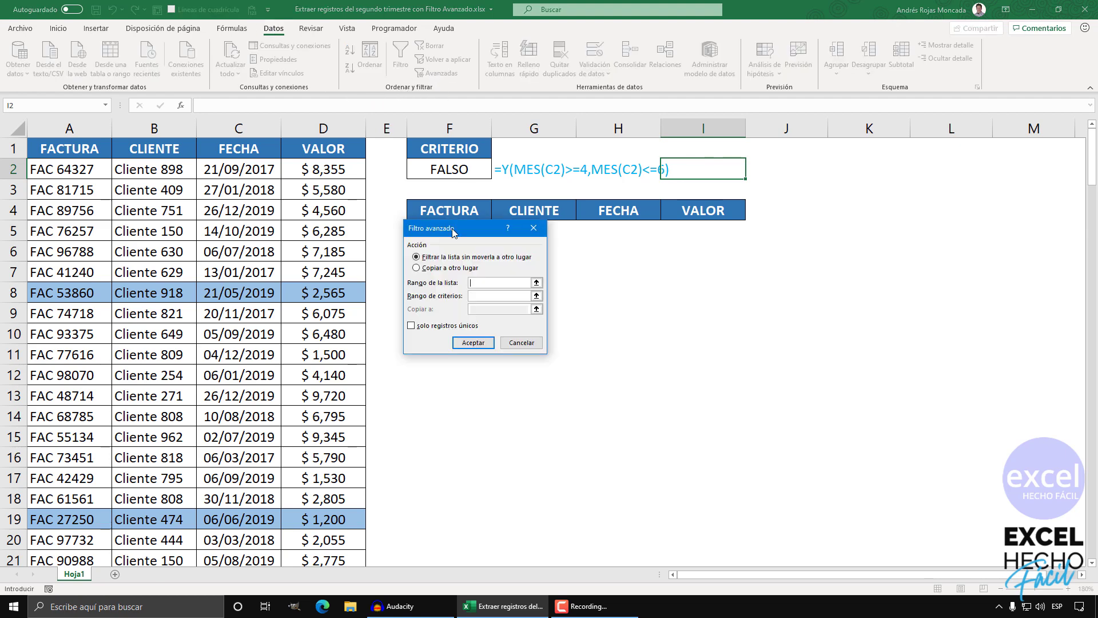
left_click_drag(452, 228, 469, 248)
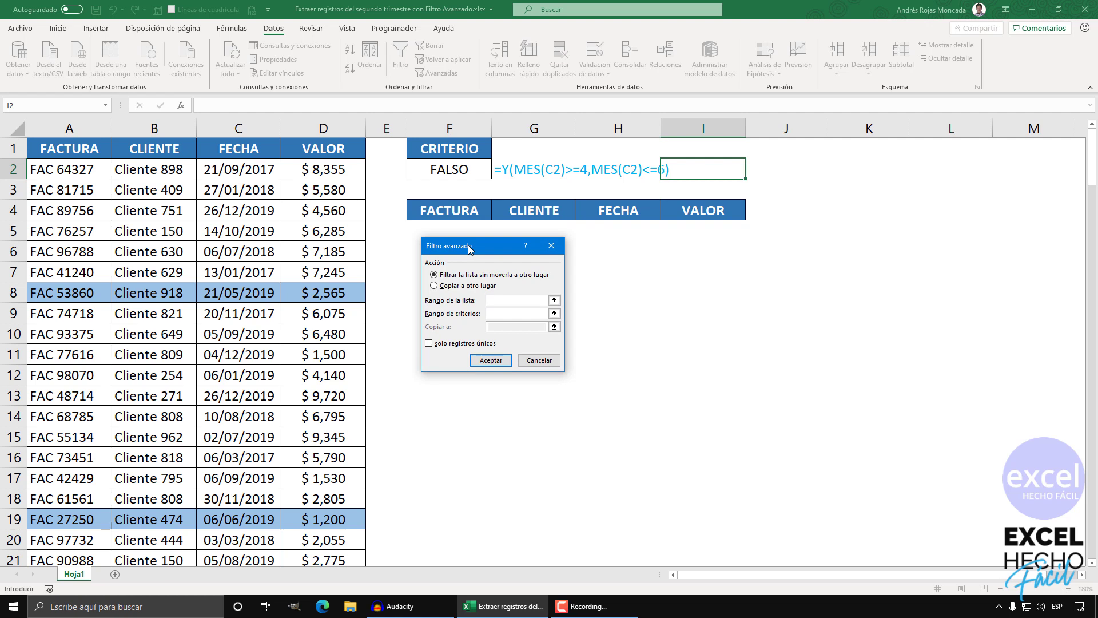
left_click(453, 291)
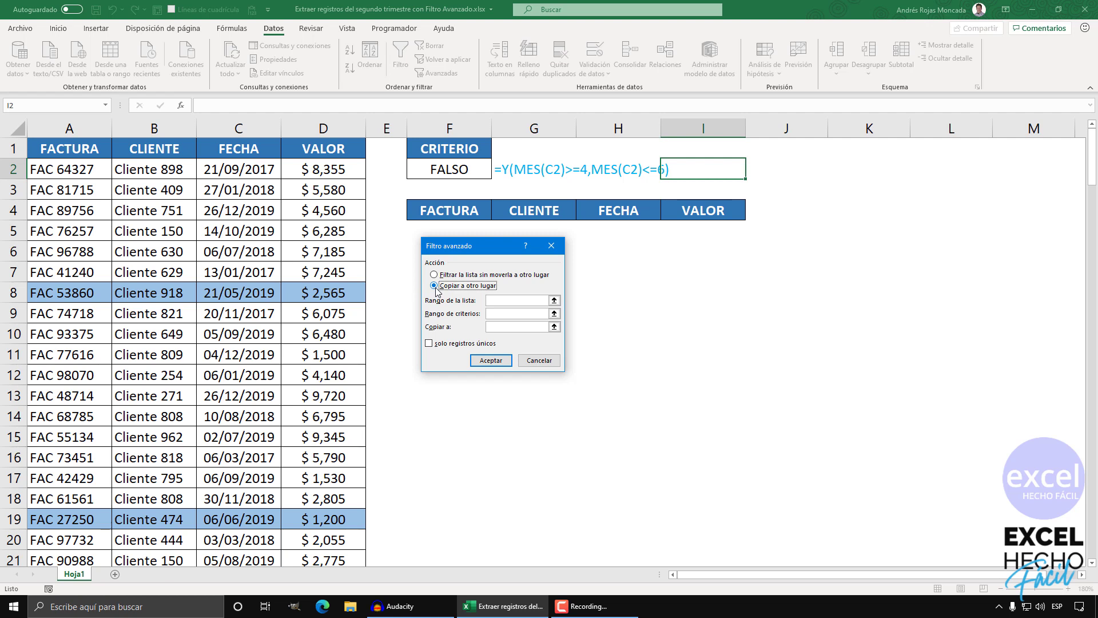
Set the advanced filter's list range to A1:D150 and its criteria range to F1:F2
left_click(492, 300)
left_click(91, 151)
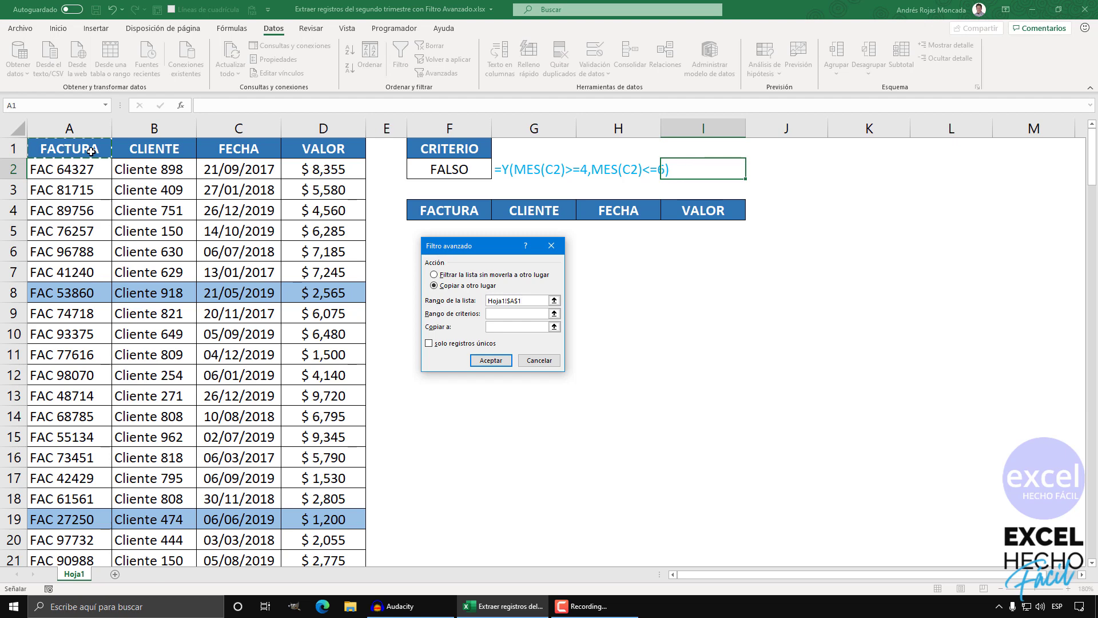
key("ctrl+shift+Right")
key("ctrl+shift+Down")
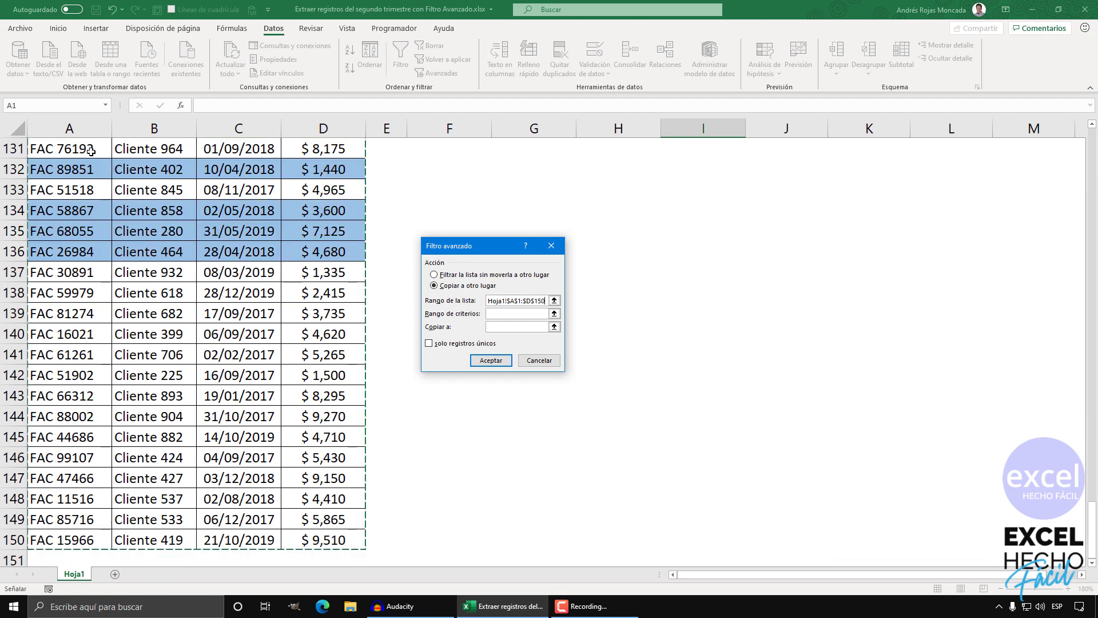
key("ctrl+BackSpace")
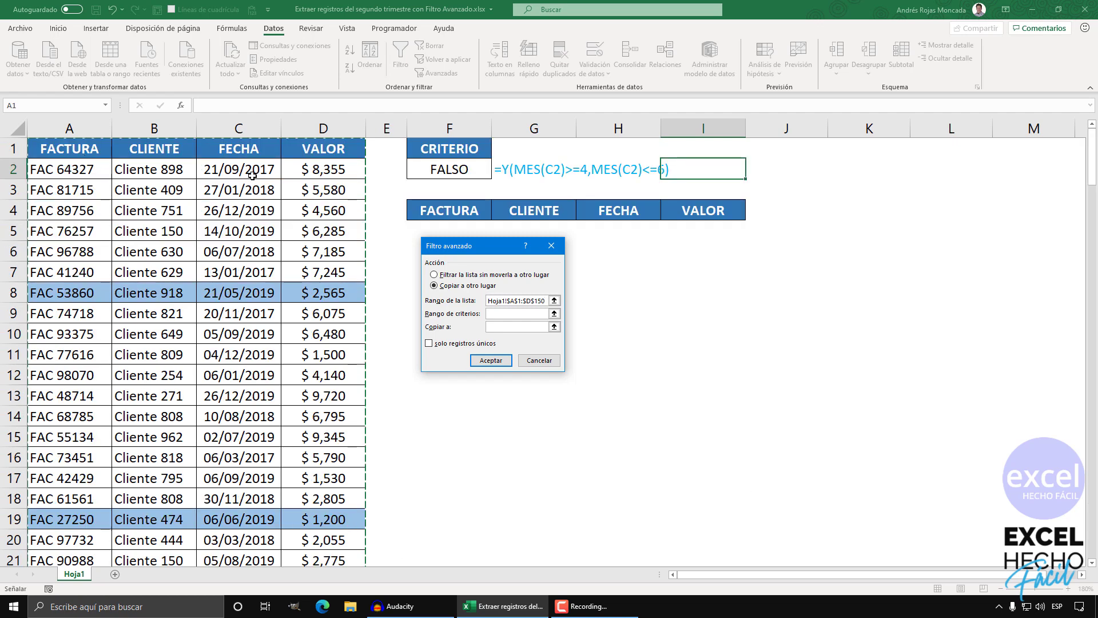
left_click(496, 314)
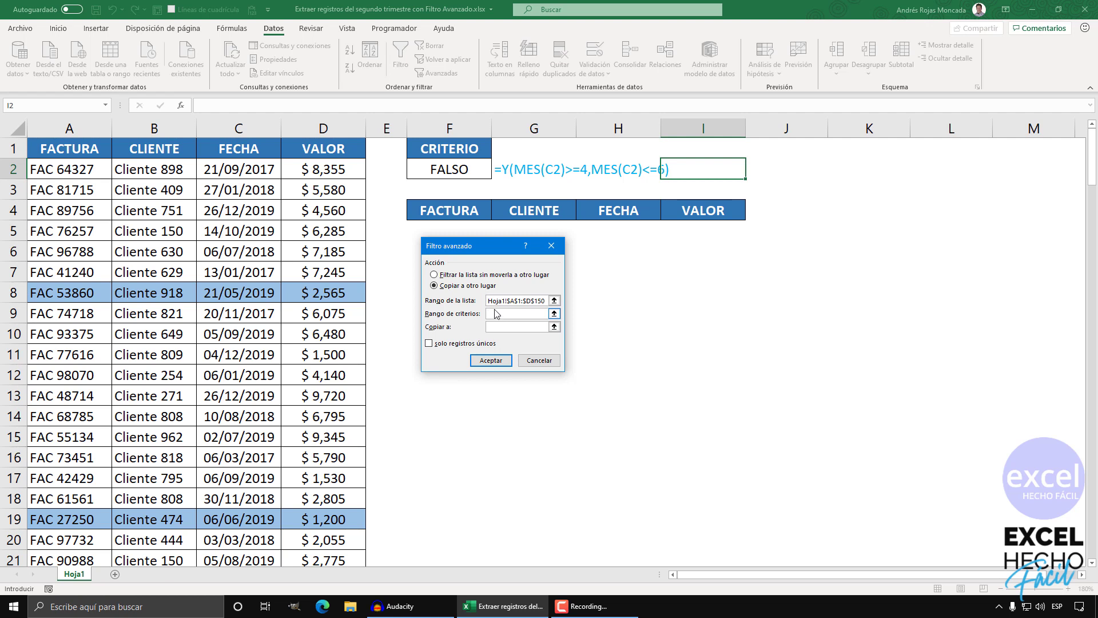
left_click_drag(455, 152, 453, 170)
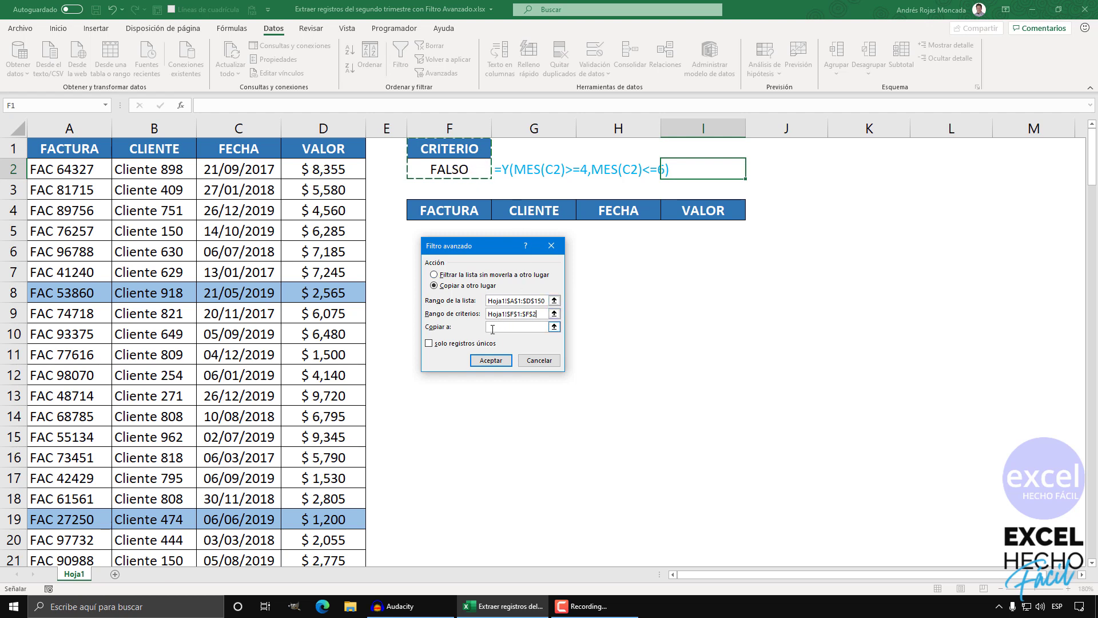
Set the advanced filter's copy destination to the headers in F4:I4 and run the filter
left_click(546, 327)
left_click_drag(458, 206, 716, 217)
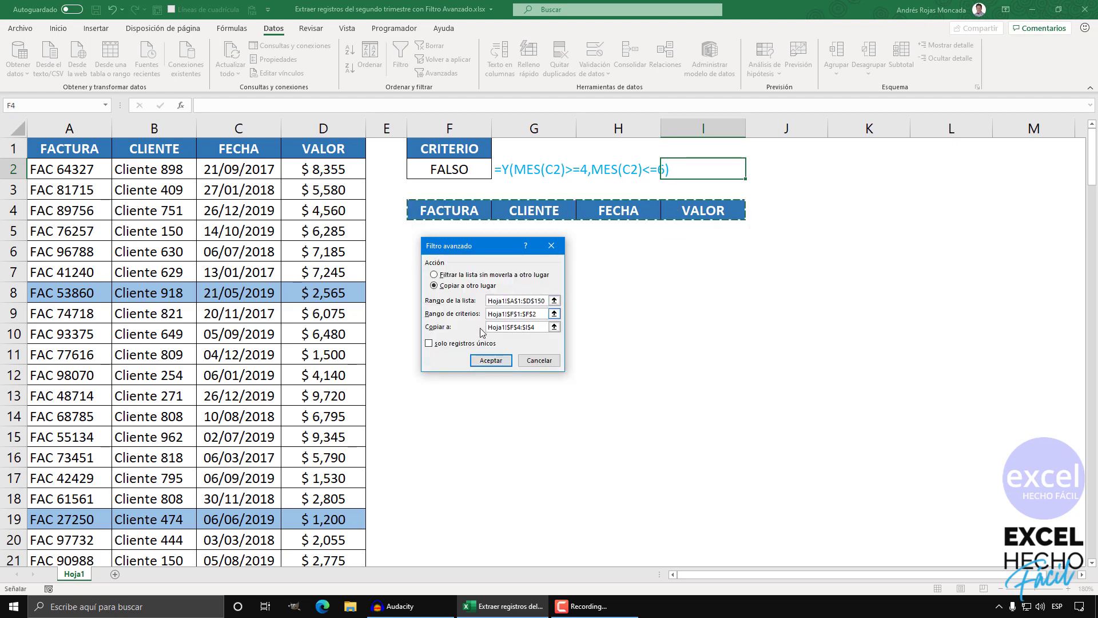
left_click(487, 361)
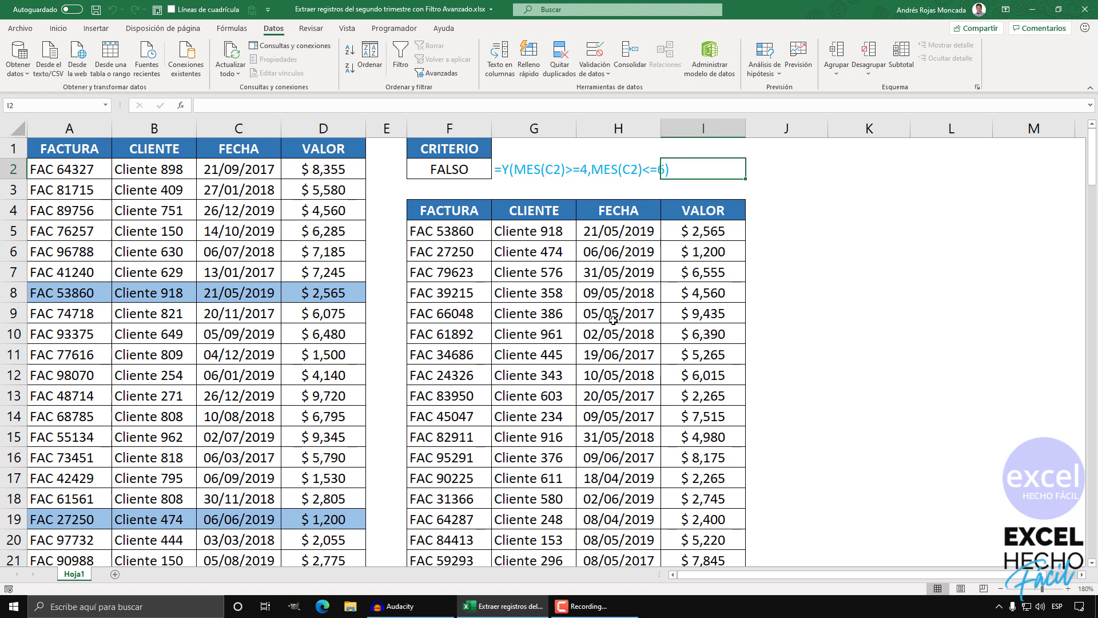
Review the extracted invoice records down to the last row, checking that their dates fall in April through June
scroll(613, 320, "down", 4)
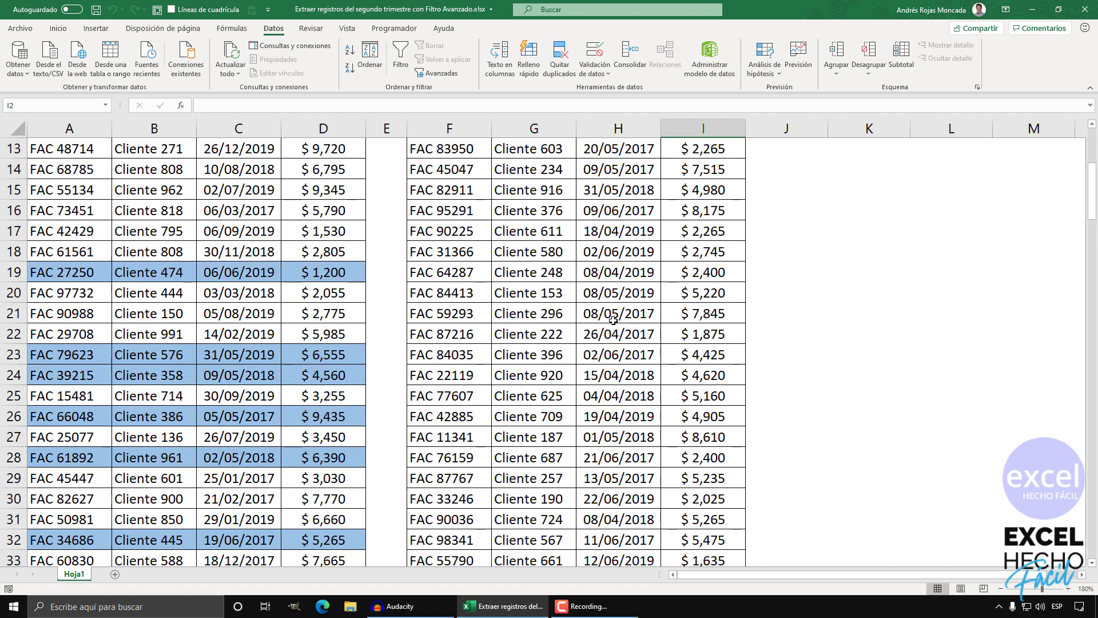
scroll(613, 320, "down", 2)
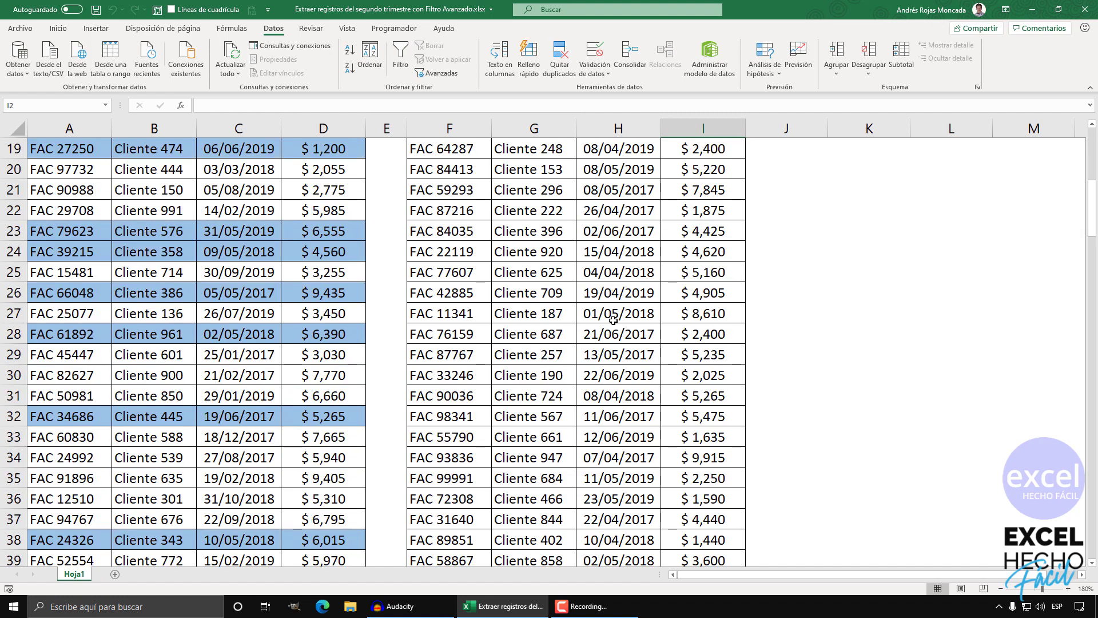
scroll(614, 320, "down", 3)
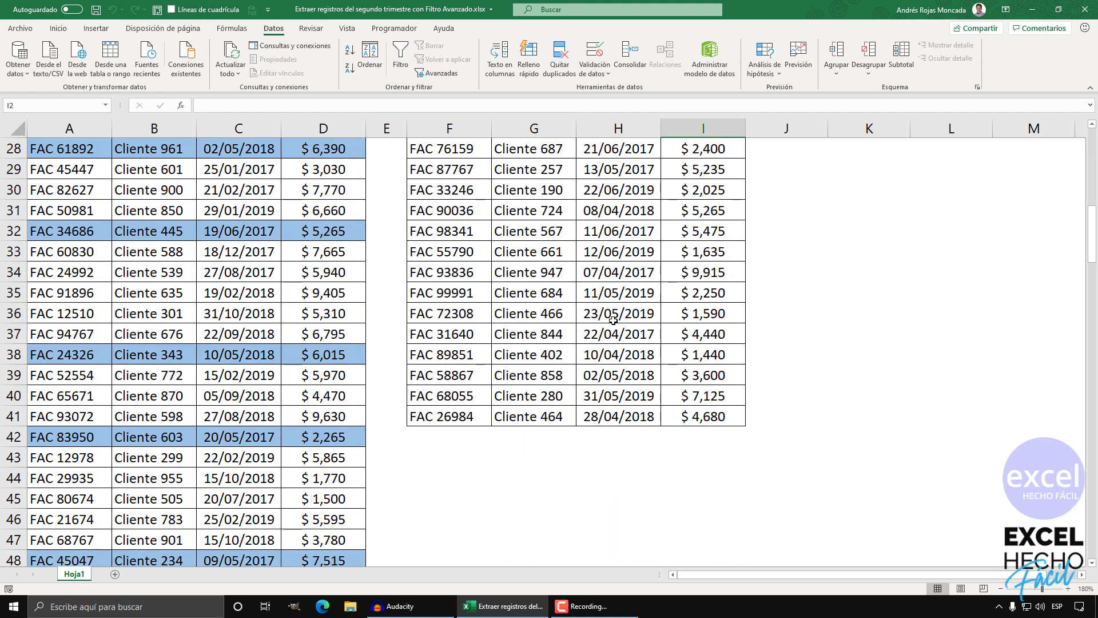
scroll(613, 320, "up", 9)
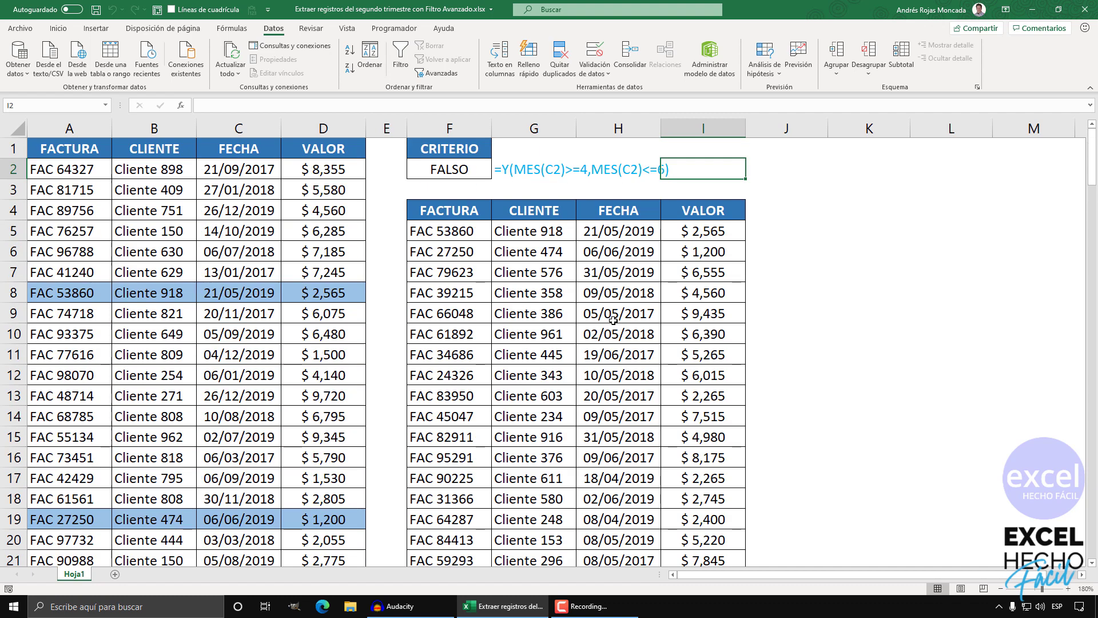